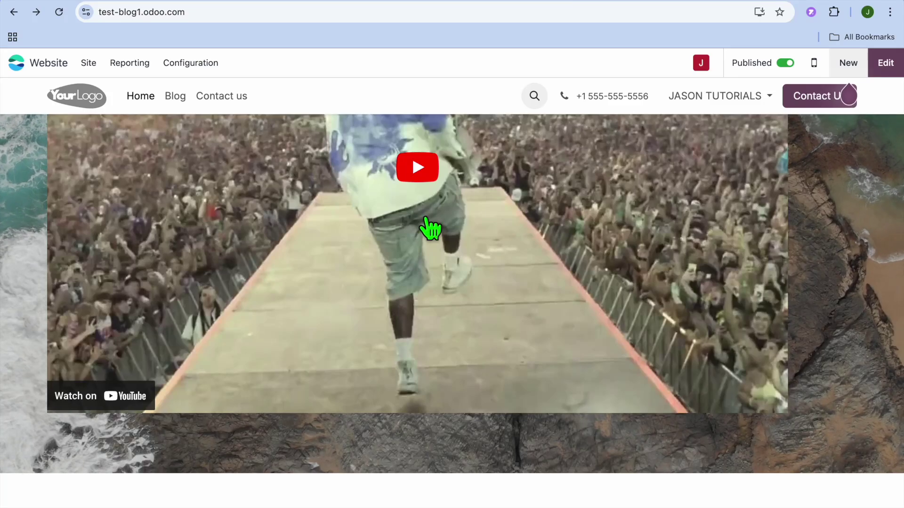
# Open the Odoo home page in the editor, select the empty section below the second video, then switch to Elfsight.
pyautogui.scroll(-1, 430, 228)
pyautogui.scroll(-1, 430, 228)
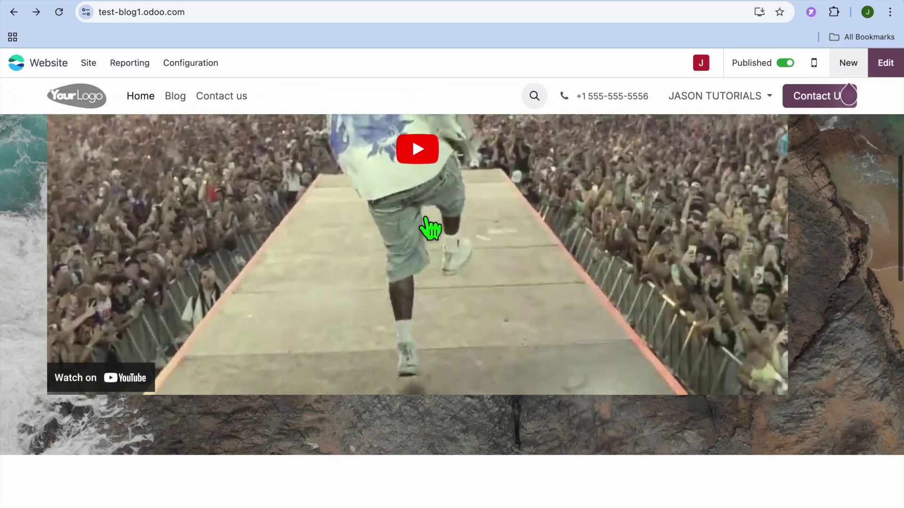
pyautogui.click(885, 63)
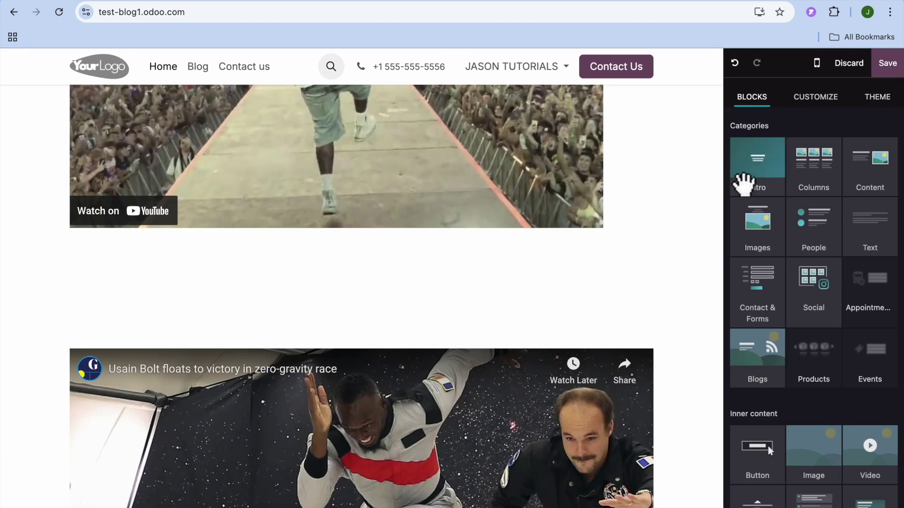
pyautogui.scroll(-7, 607, 318)
pyautogui.scroll(-3, 612, 327)
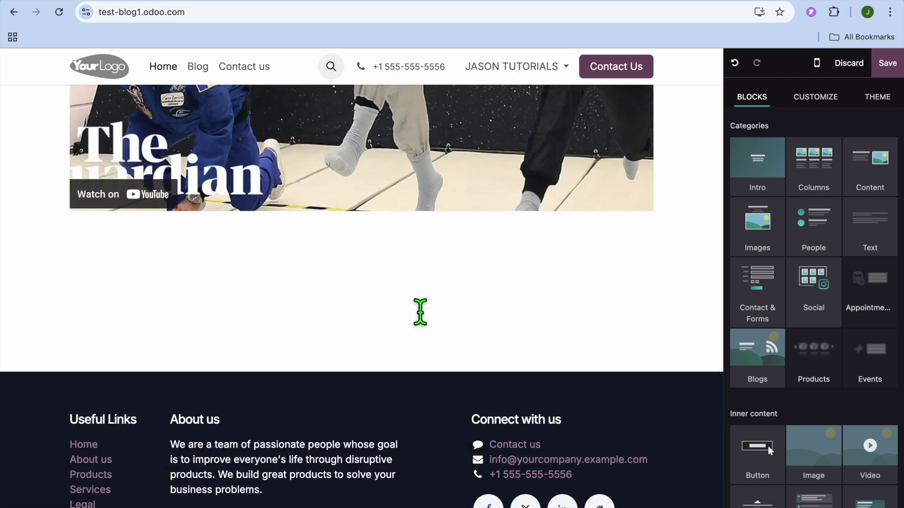
pyautogui.click(341, 281)
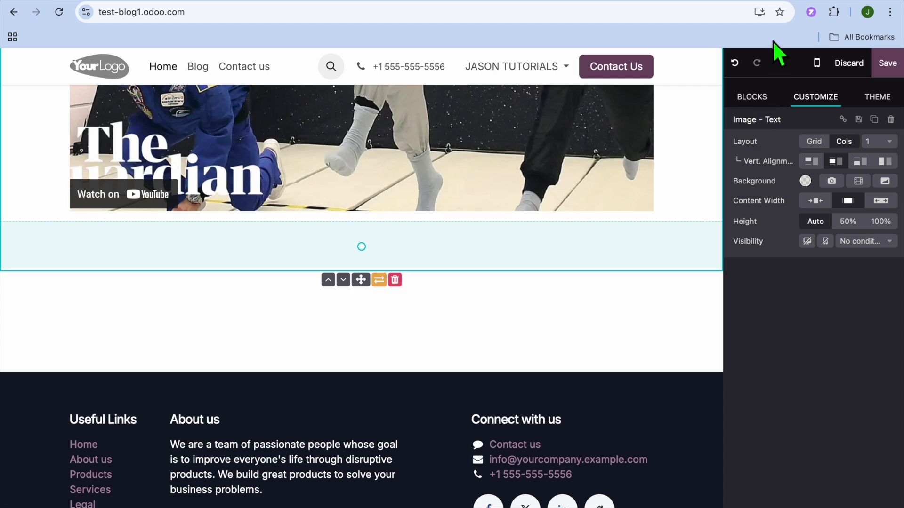
pyautogui.click(760, 3)
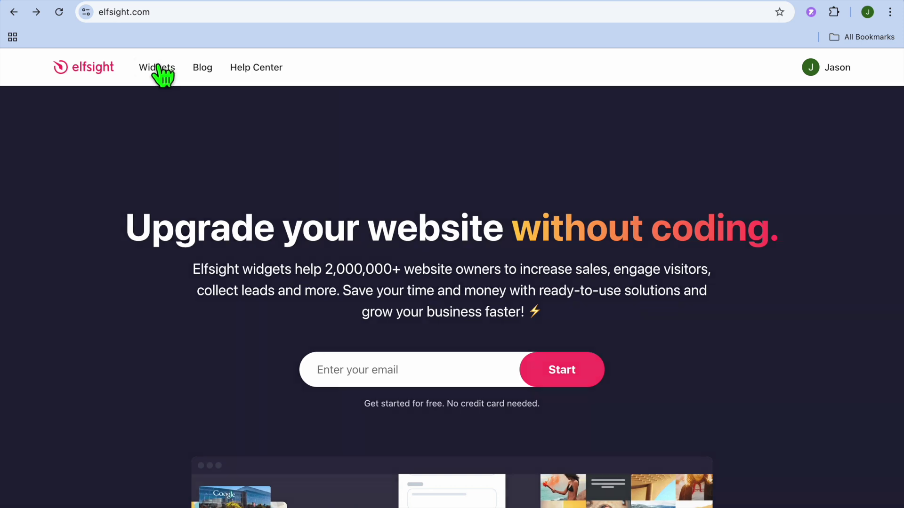
# Open the WhatsApp Chat page from the Elfsight Widgets menu under Chats.
pyautogui.moveTo(158, 66)
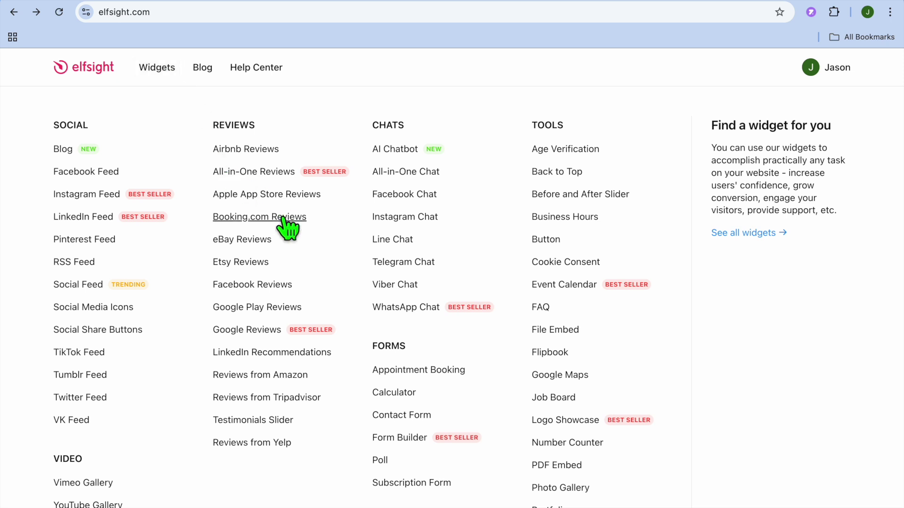
pyautogui.click(429, 308)
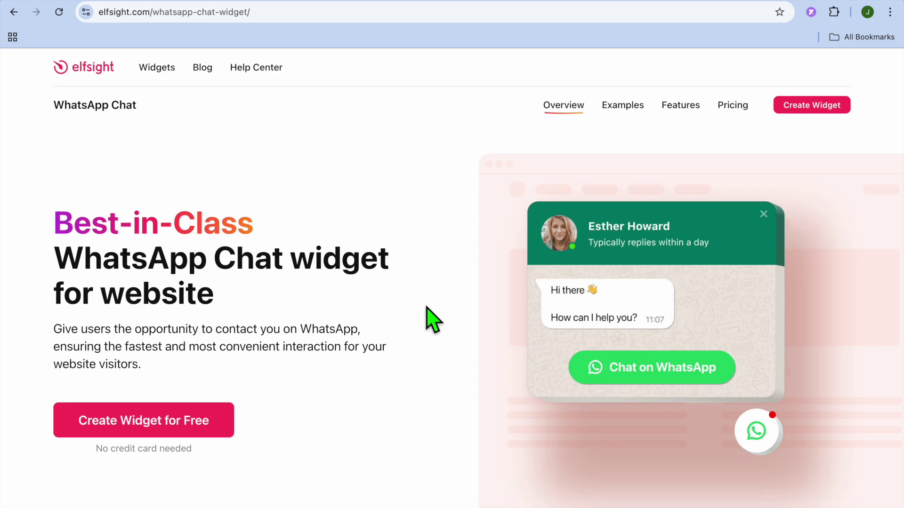
# Create a free WhatsApp Chat widget from the Embed Chat Button template and continue to its settings.
pyautogui.click(170, 422)
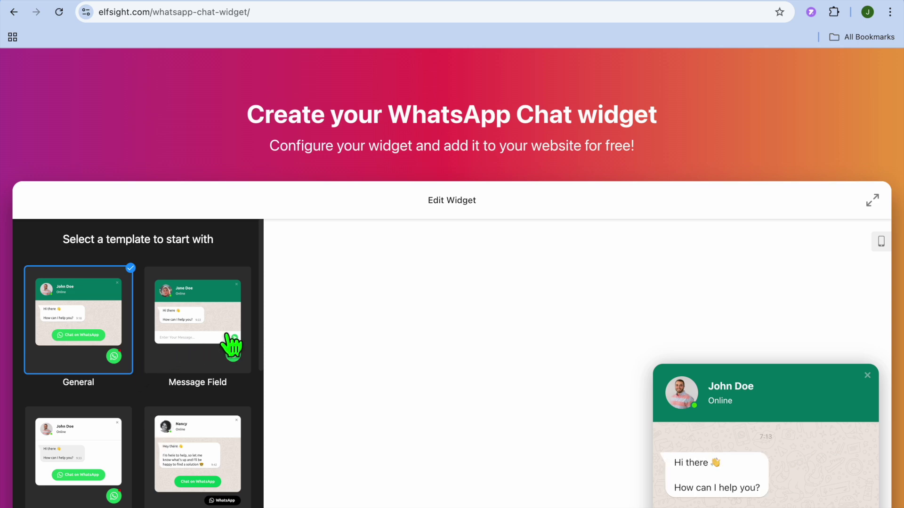
pyautogui.scroll(-1, 333, 330)
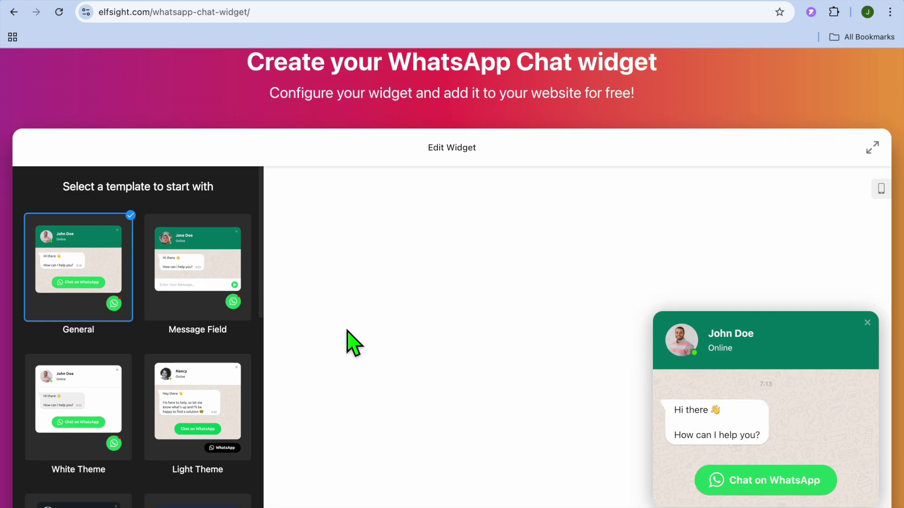
pyautogui.click(191, 282)
pyautogui.scroll(-1, 125, 337)
pyautogui.scroll(-7, 127, 344)
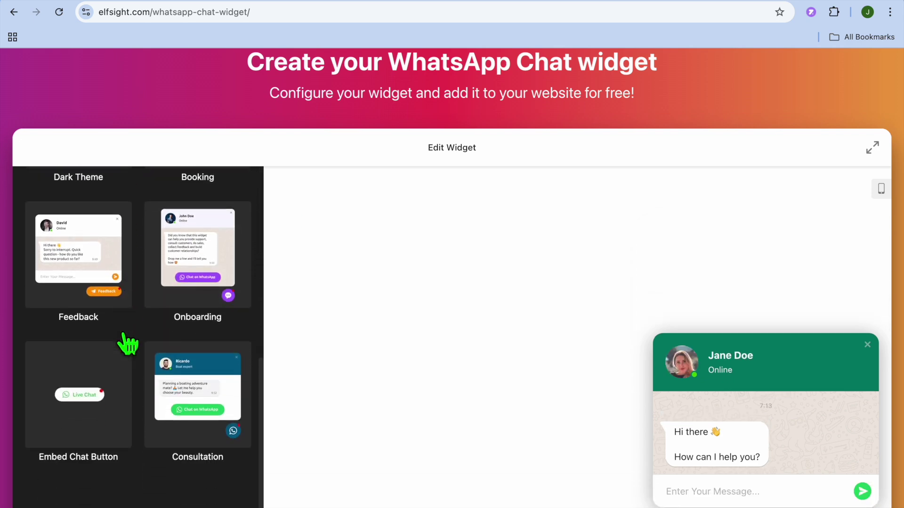
pyautogui.click(89, 400)
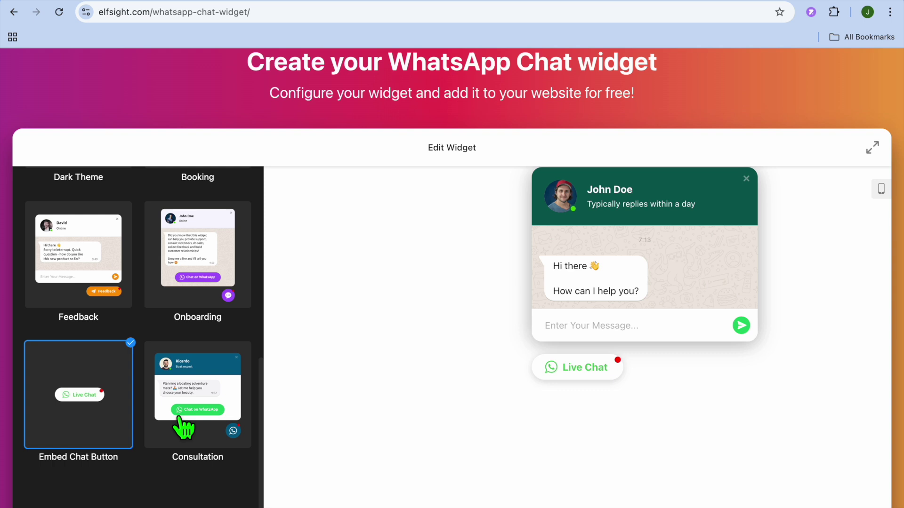
pyautogui.scroll(-4, 184, 426)
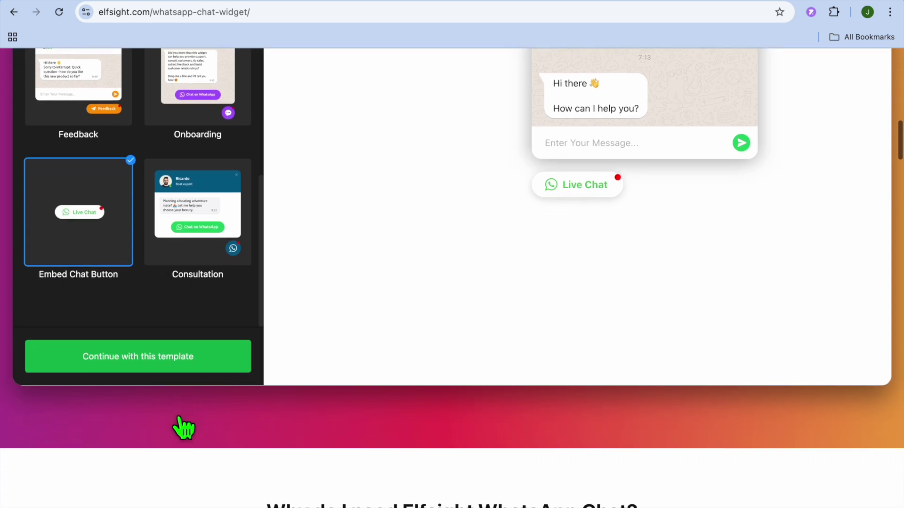
pyautogui.click(170, 368)
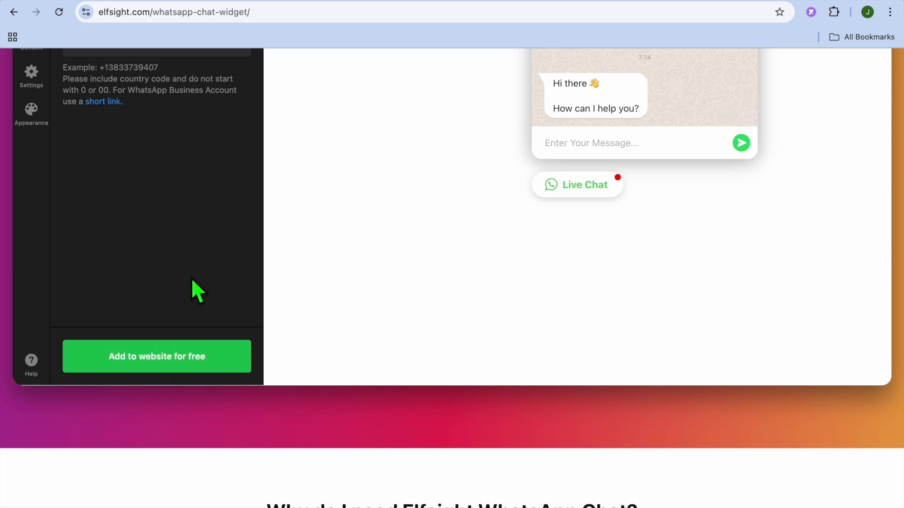
# Copy the example phone number from the hint below the WhatsApp Number field.
pyautogui.click(162, 132)
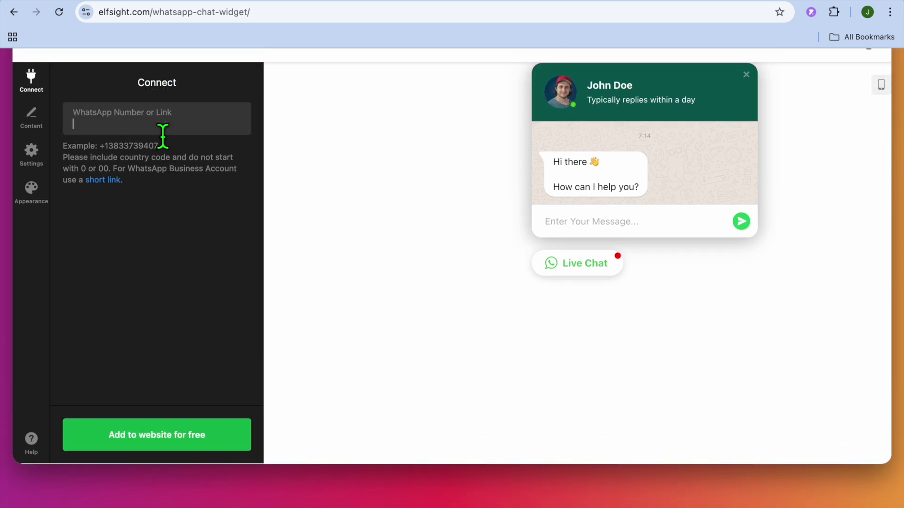
pyautogui.click(151, 128)
pyautogui.moveTo(105, 149); pyautogui.dragTo(202, 142)
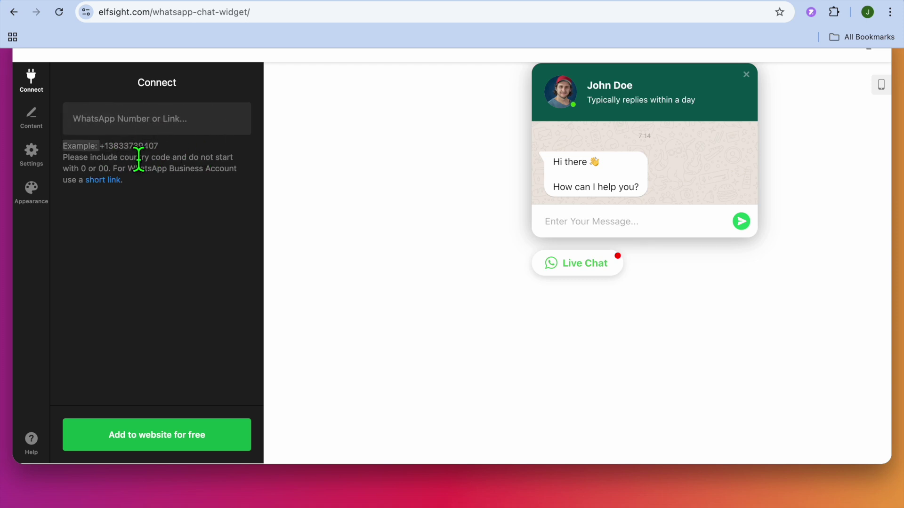
pyautogui.click(102, 147)
pyautogui.moveTo(101, 147); pyautogui.dragTo(173, 148)
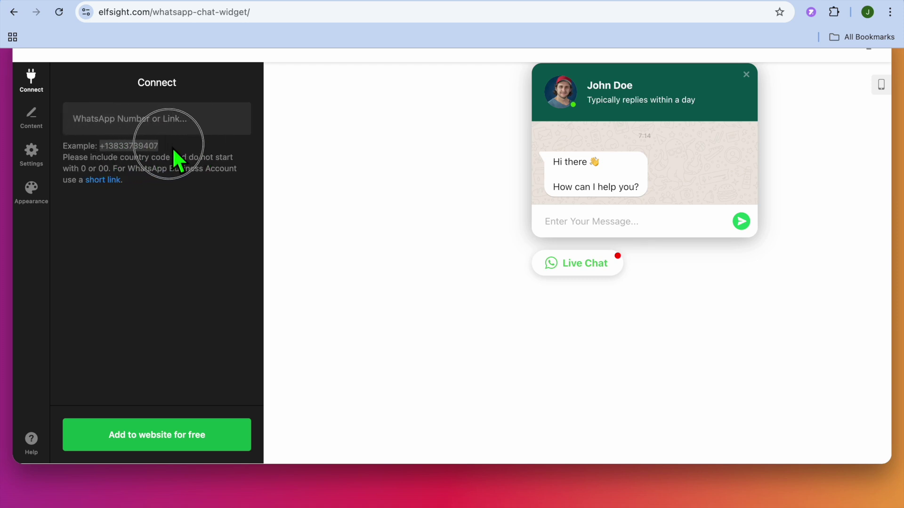
pyautogui.rightClick(146, 147)
pyautogui.click(171, 176)
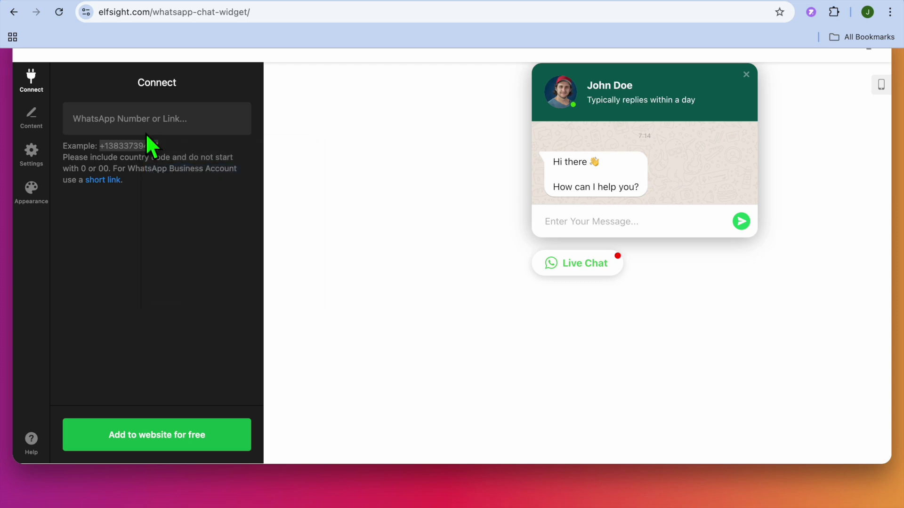
# Paste the copied example number into the WhatsApp Number field and move to the content settings.
pyautogui.click(149, 132)
pyautogui.rightClick(149, 134)
pyautogui.click(179, 216)
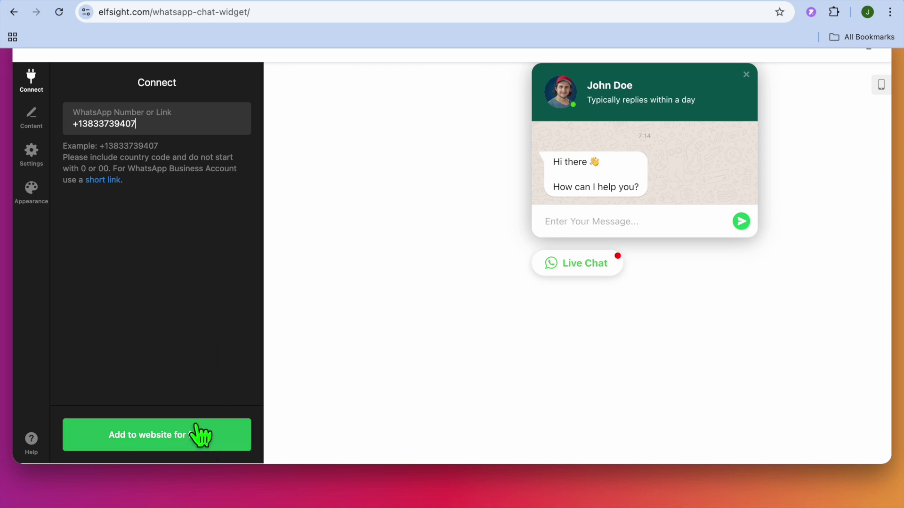
pyautogui.scroll(3, 191, 343)
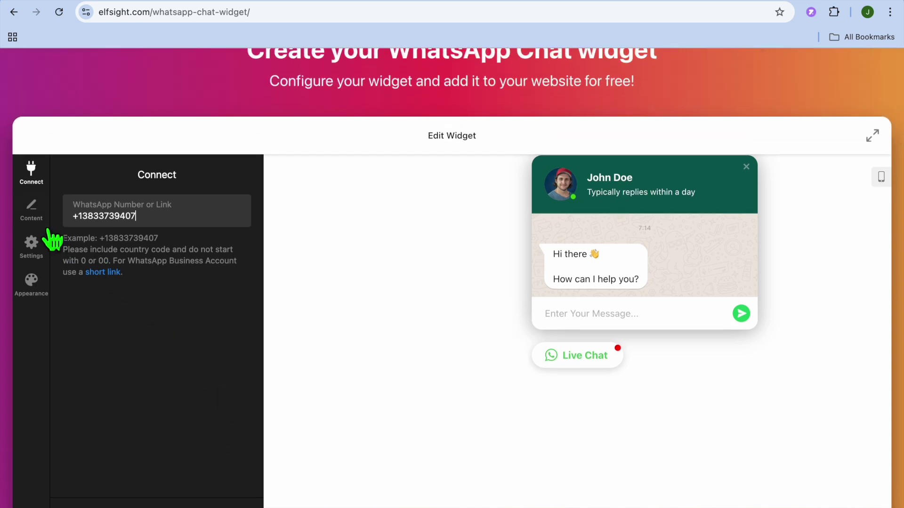
pyautogui.click(38, 221)
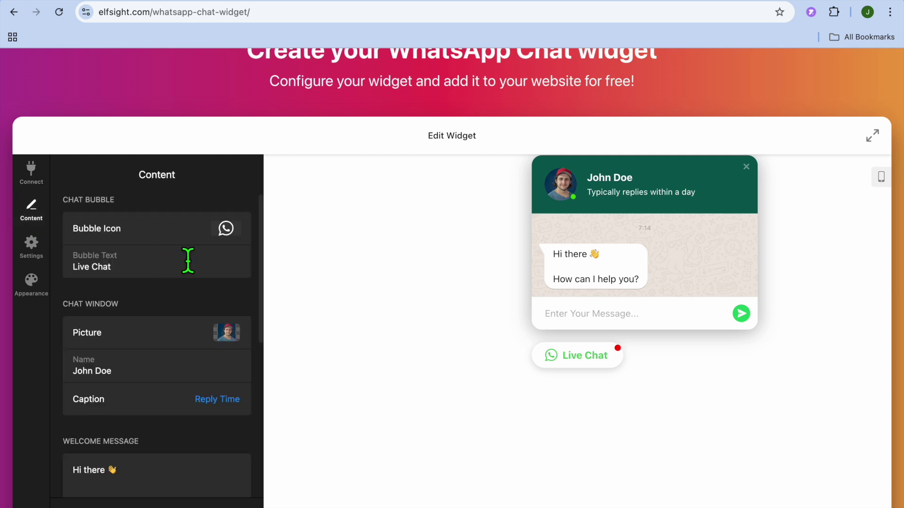
# Browse the chat window content settings, including the Name field.
pyautogui.scroll(-3, 180, 258)
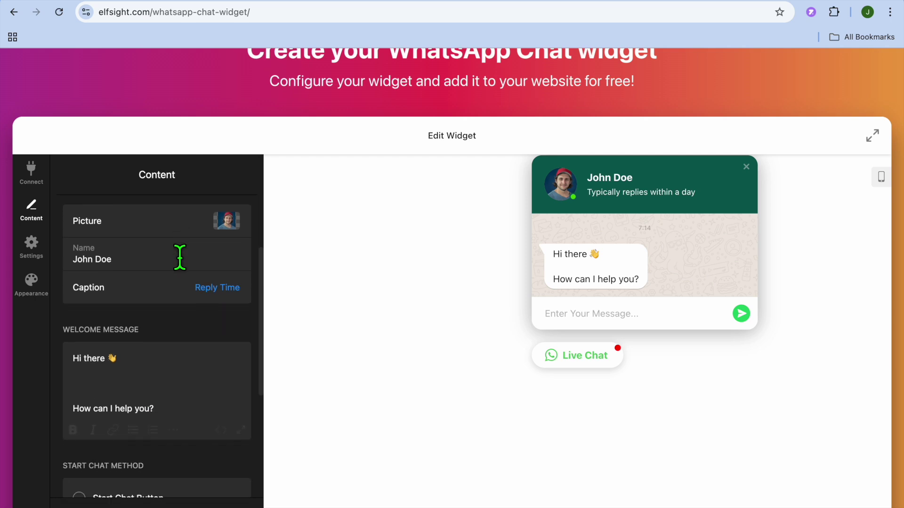
pyautogui.scroll(1, 180, 258)
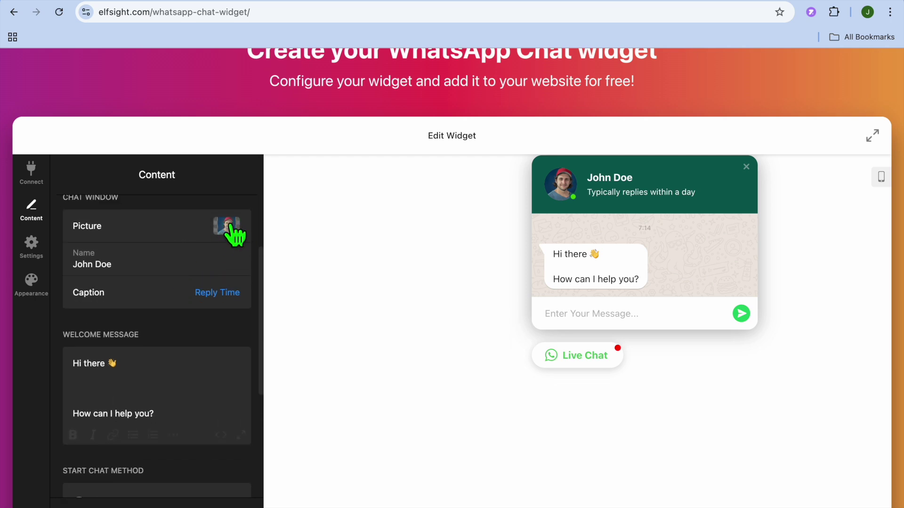
pyautogui.click(133, 283)
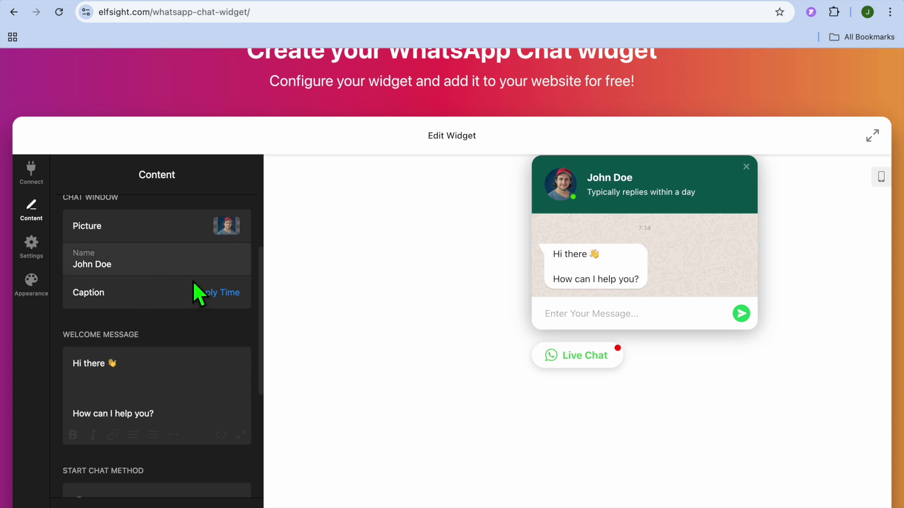
pyautogui.scroll(-3, 193, 281)
pyautogui.scroll(-1, 193, 280)
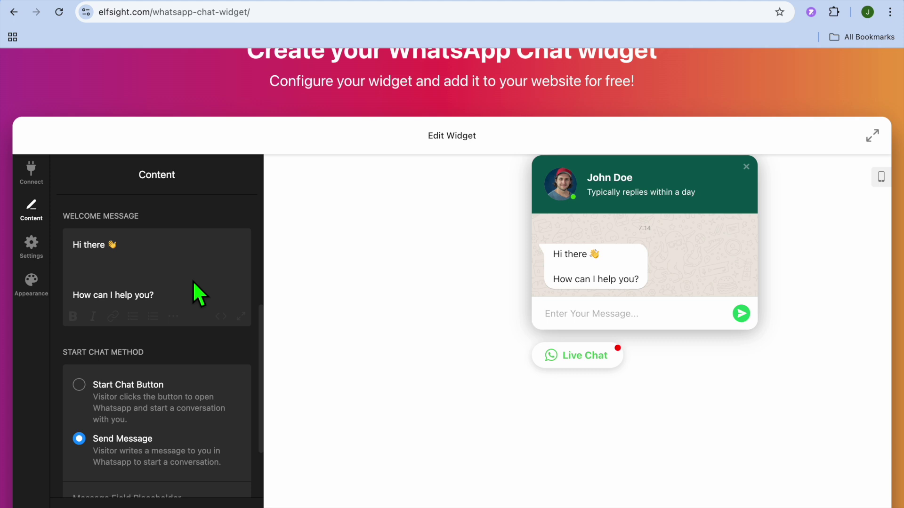
pyautogui.scroll(-1, 193, 282)
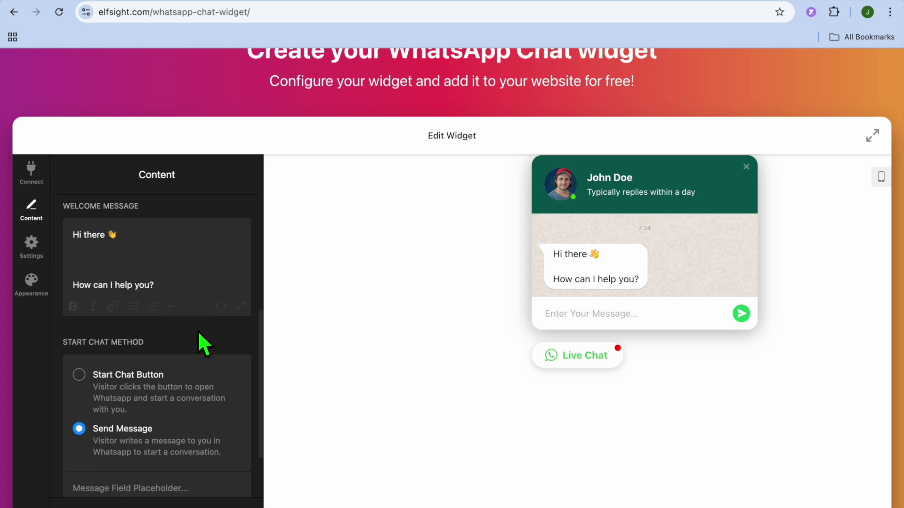
pyautogui.scroll(2, 200, 336)
pyautogui.scroll(-5, 201, 343)
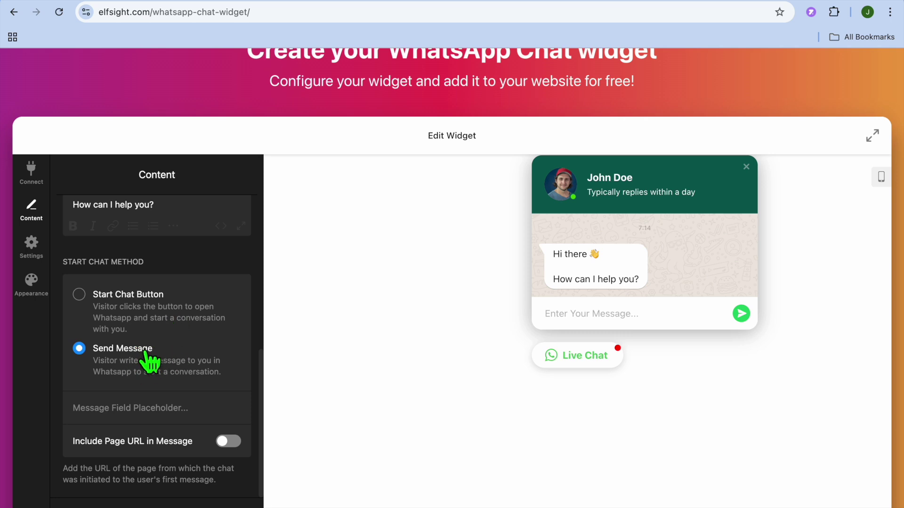
# Try Start Chat Button as the Start Chat Method, then switch back to Send Message.
pyautogui.click(79, 297)
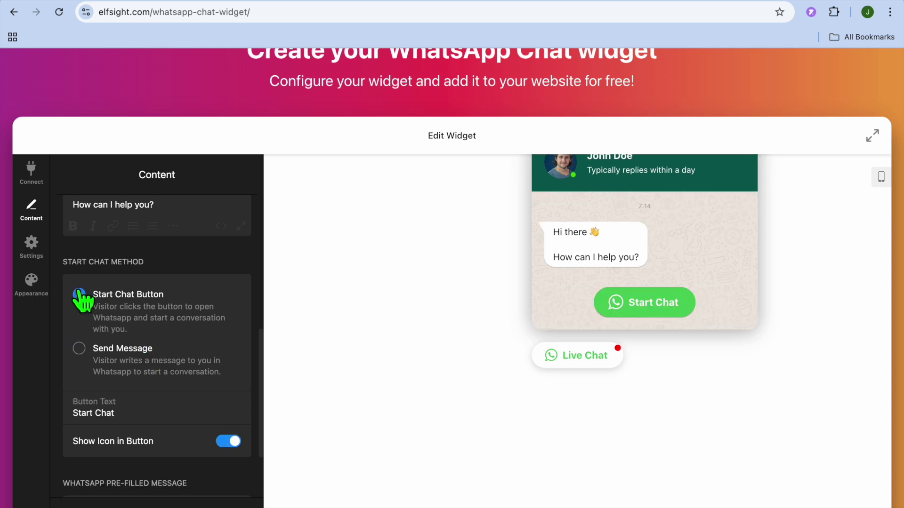
pyautogui.click(84, 356)
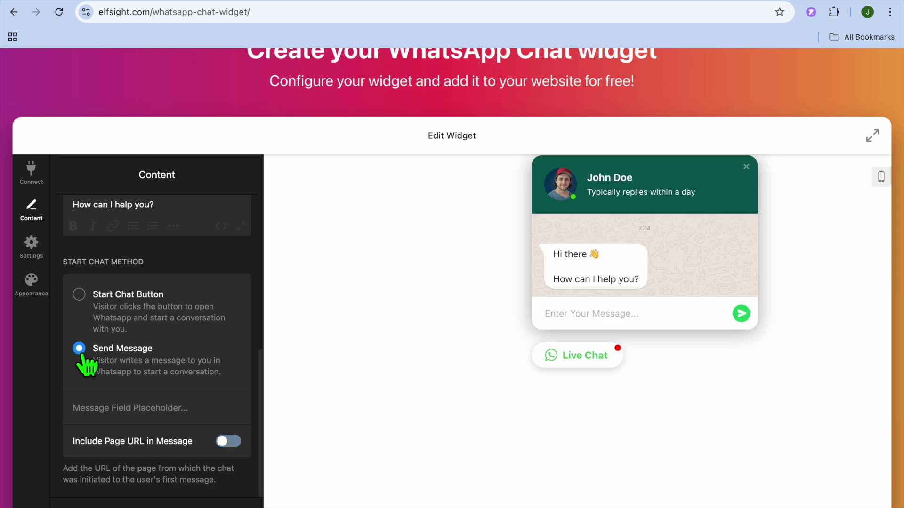
pyautogui.scroll(1, 127, 358)
pyautogui.scroll(-1, 232, 427)
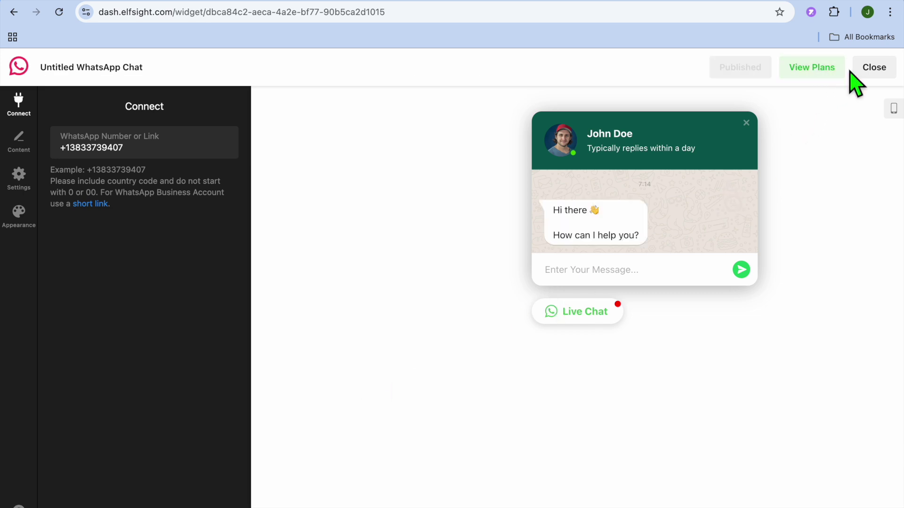
# Leave the widget editor and copy the WhatsApp widget's embed code from the Install dialog.
pyautogui.click(819, 70)
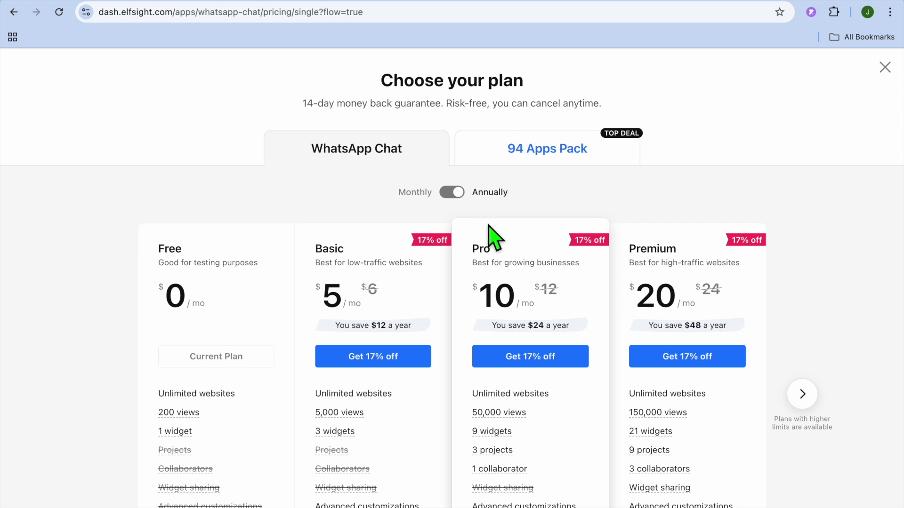
pyautogui.click(884, 68)
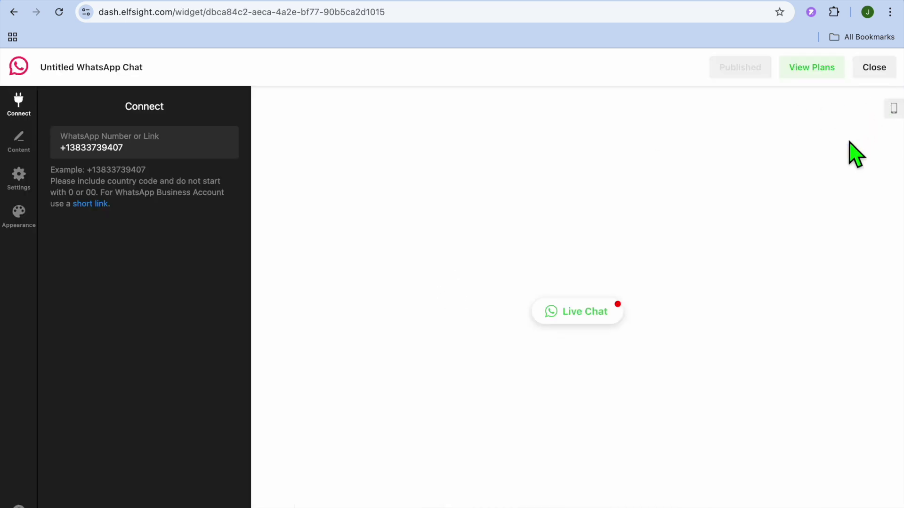
pyautogui.click(874, 67)
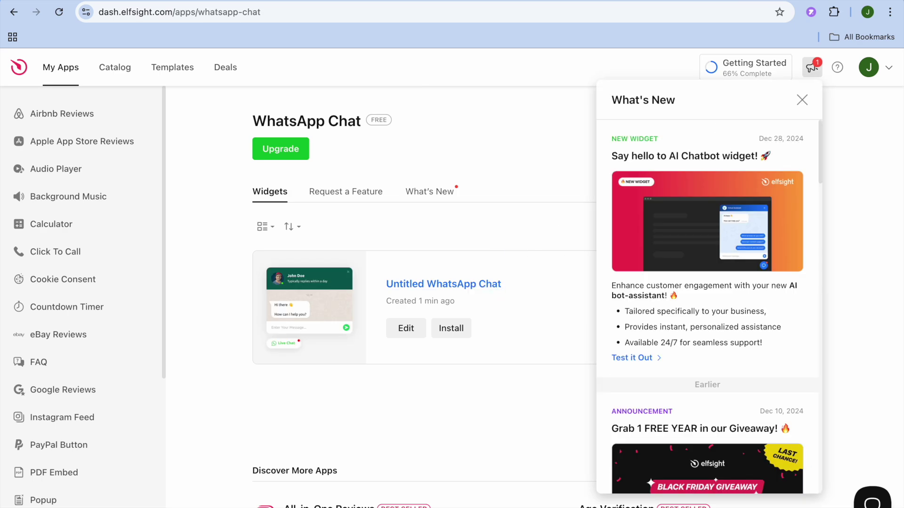
pyautogui.click(802, 100)
pyautogui.click(466, 328)
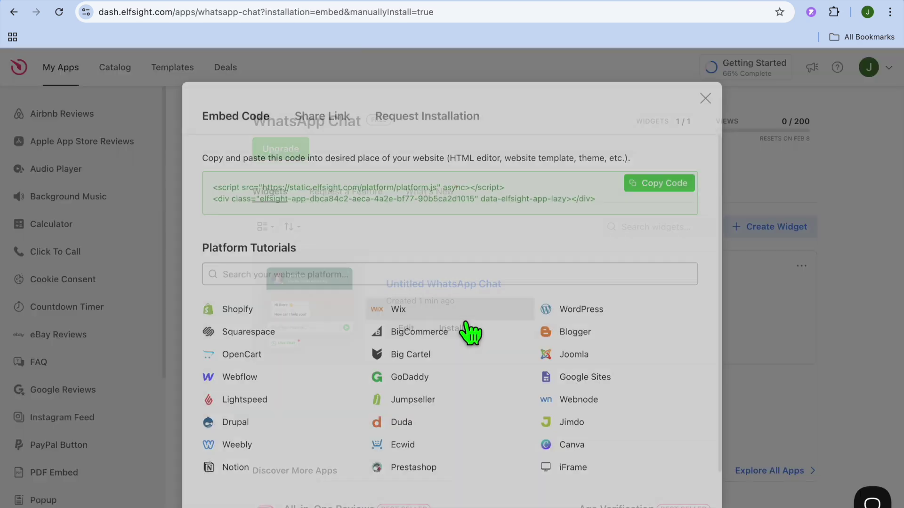
pyautogui.click(653, 179)
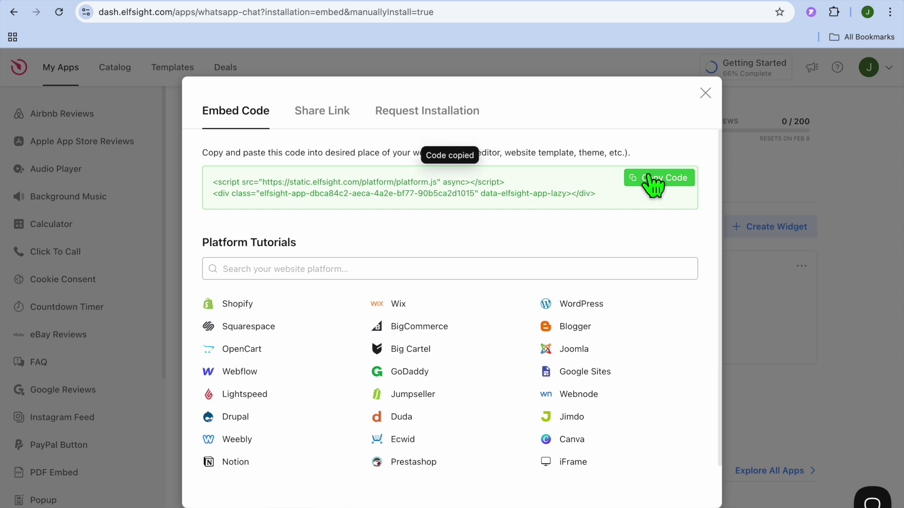
pyautogui.click(732, 1)
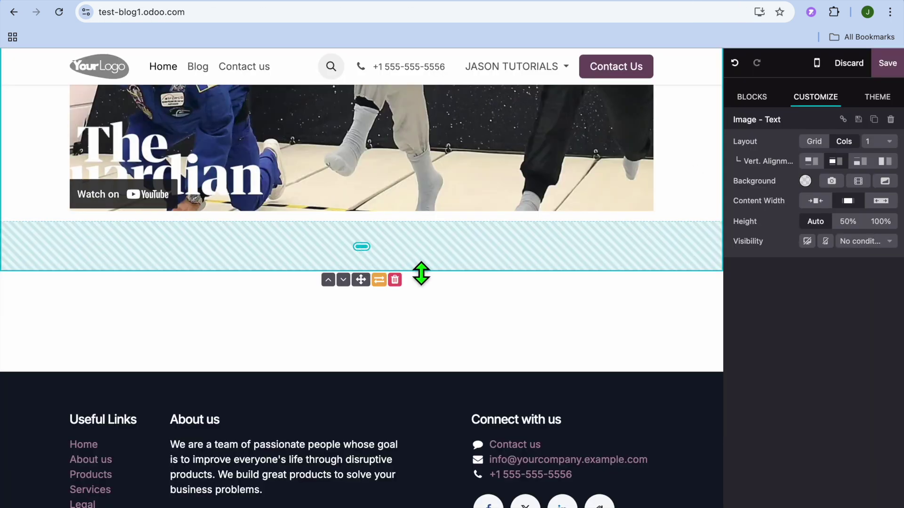
# Drop an Embed Code block below the video and open its HTML code editor.
pyautogui.click(763, 98)
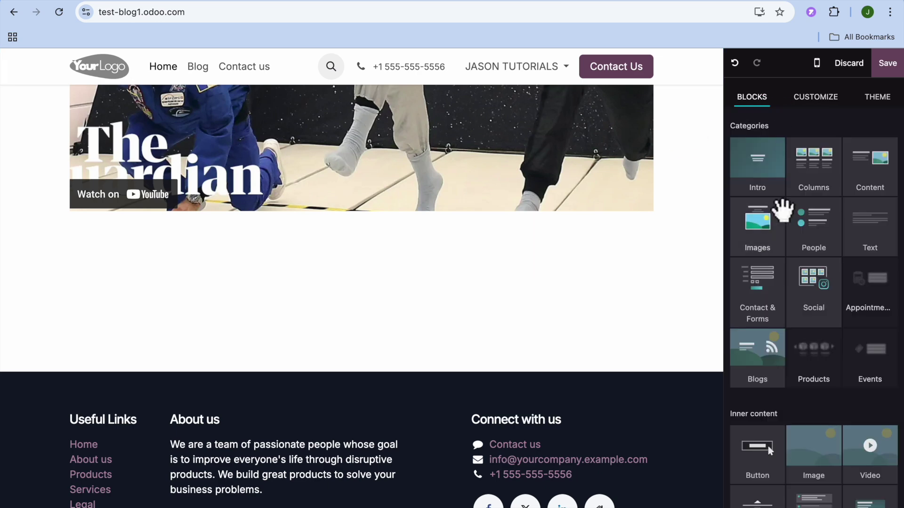
pyautogui.scroll(-10, 800, 338)
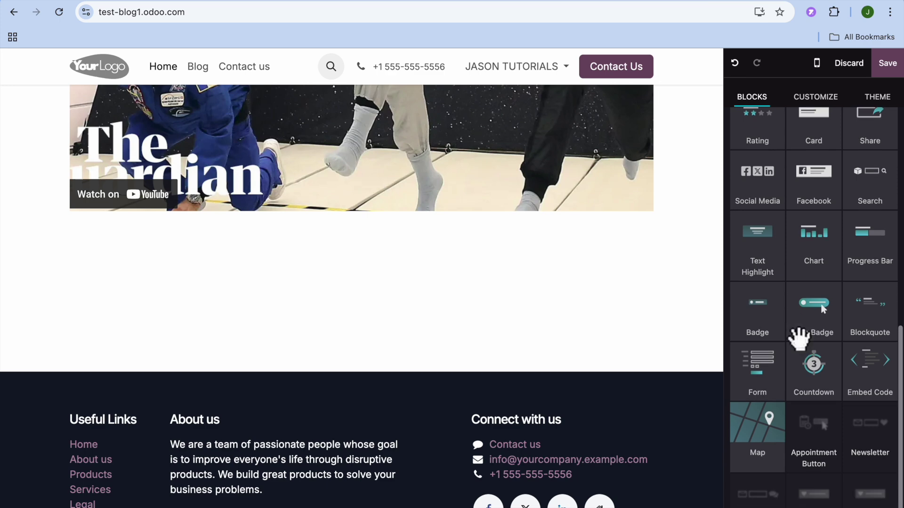
pyautogui.moveTo(870, 362); pyautogui.dragTo(409, 300)
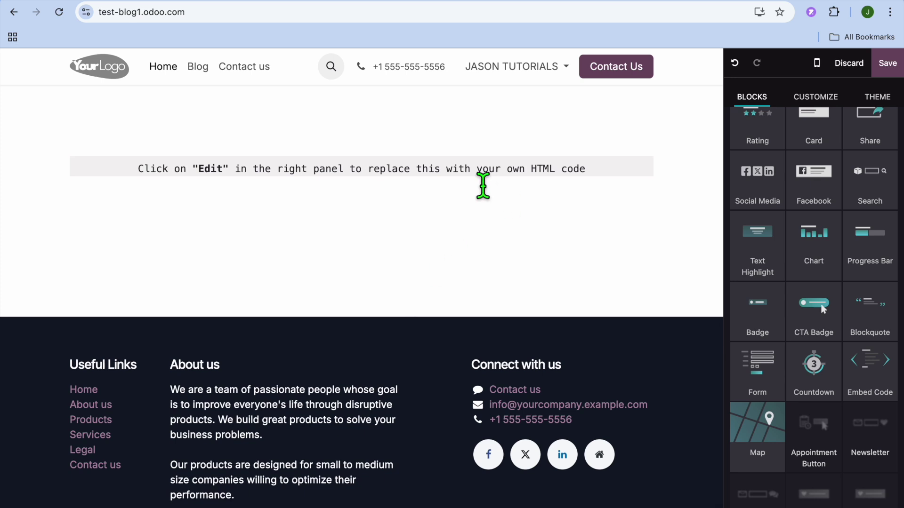
pyautogui.click(366, 185)
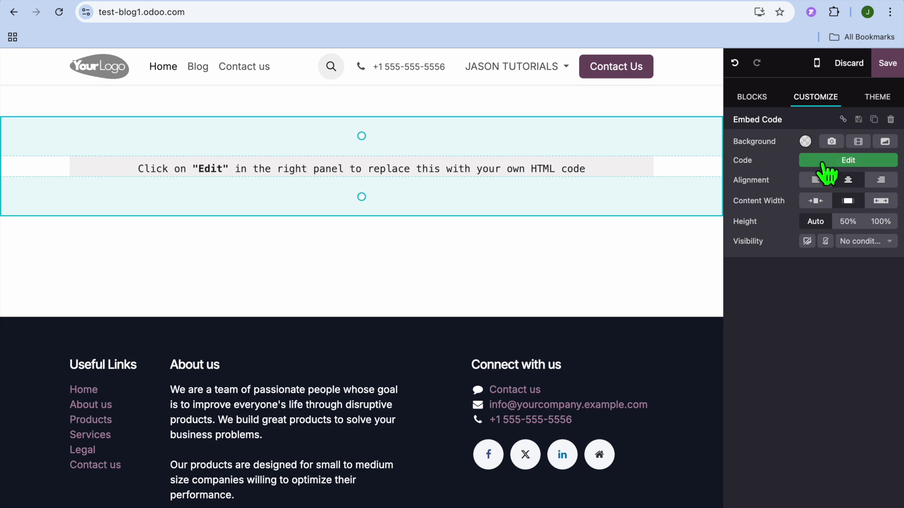
pyautogui.click(837, 162)
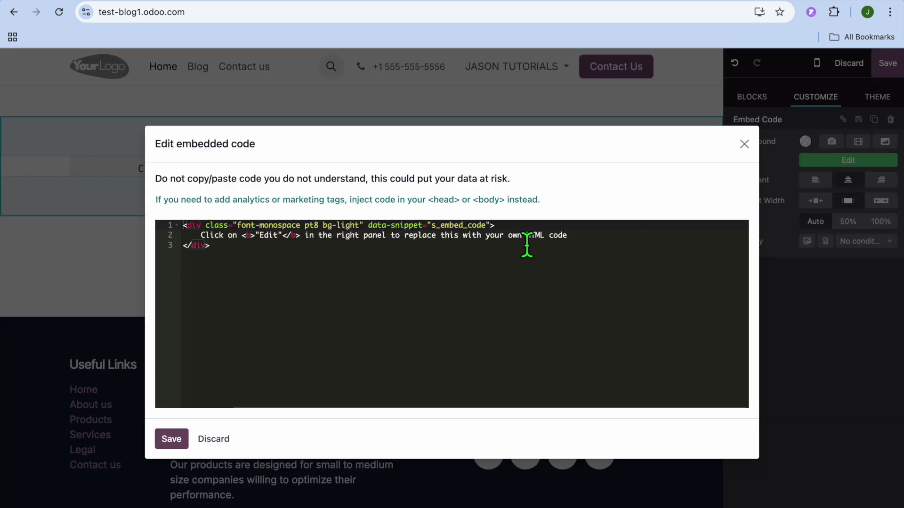
# Replace the placeholder HTML with the Elfsight script, save the code, and save the page.
pyautogui.moveTo(202, 244); pyautogui.dragTo(563, 250)
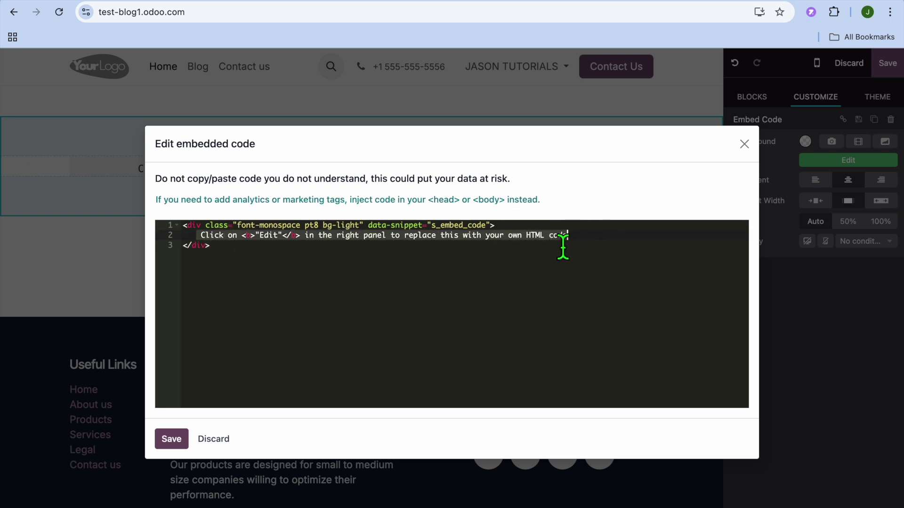
pyautogui.rightClick(563, 248)
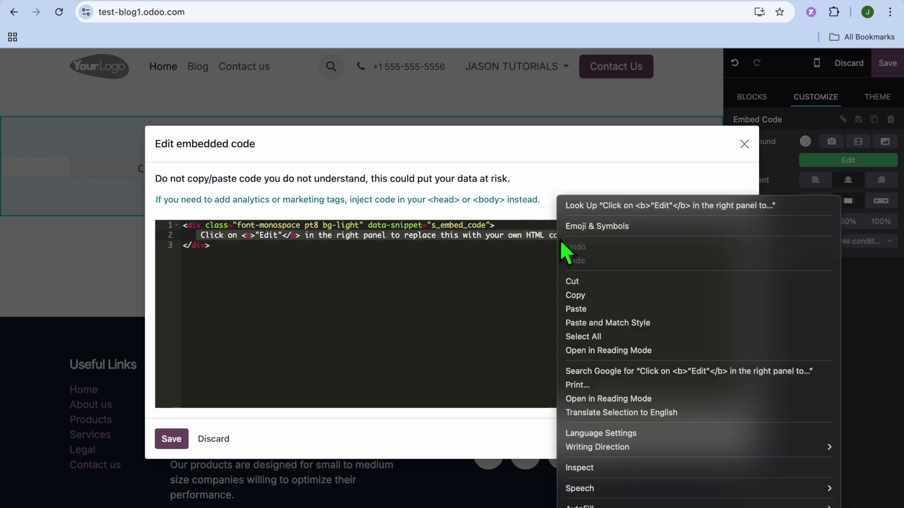
pyautogui.click(586, 308)
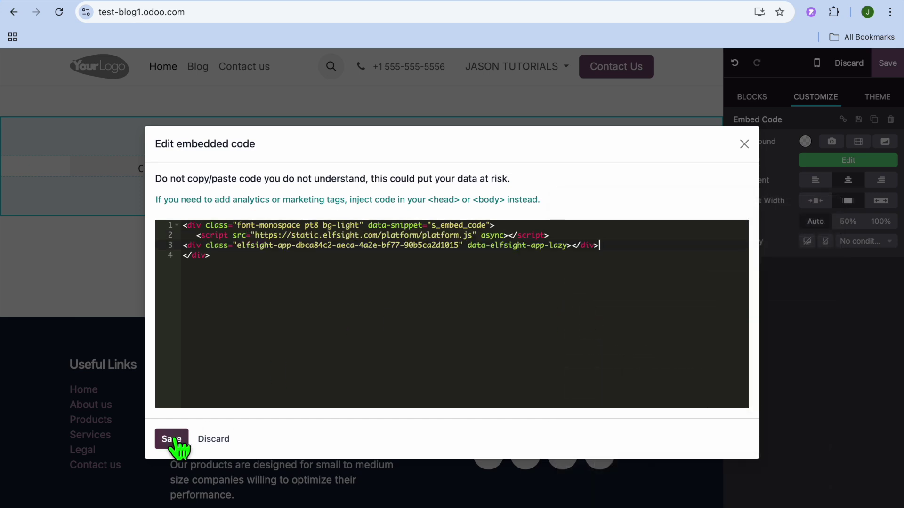
pyautogui.click(171, 439)
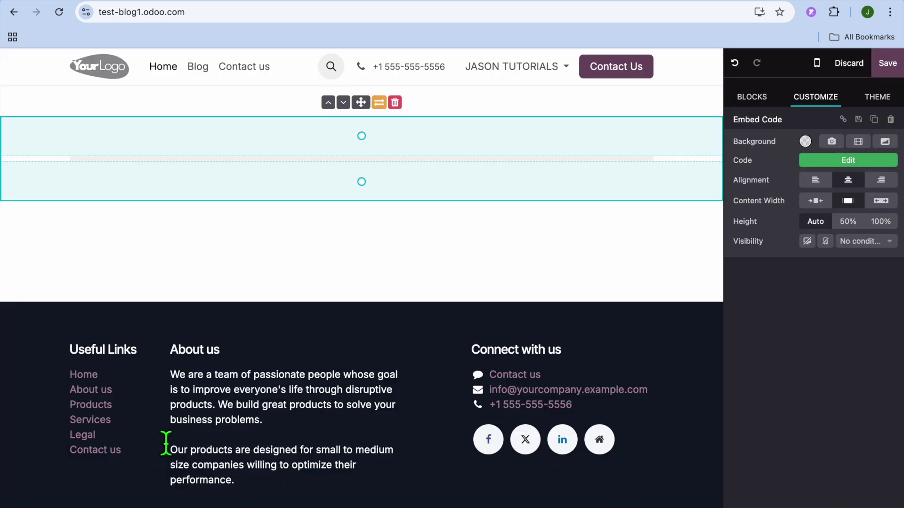
pyautogui.click(894, 63)
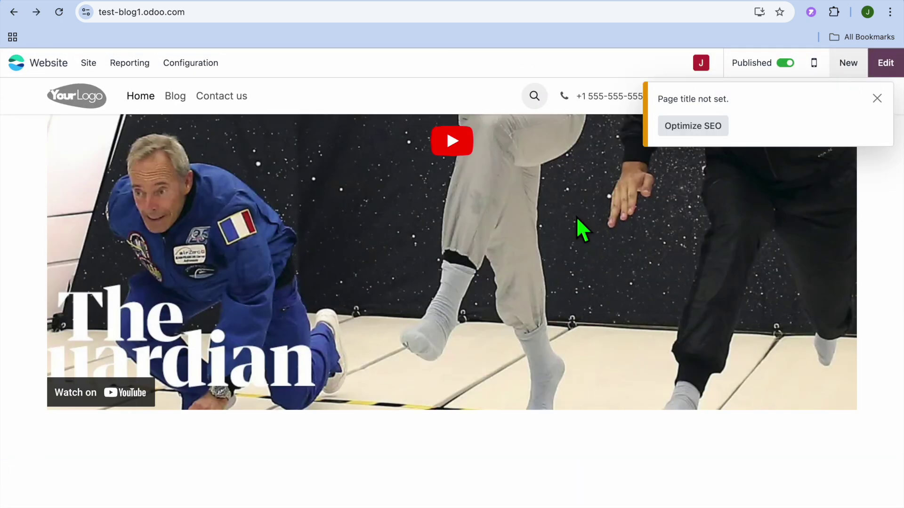
# Dismiss the page title warning and test the Live Chat button's WhatsApp chat popup.
pyautogui.click(877, 99)
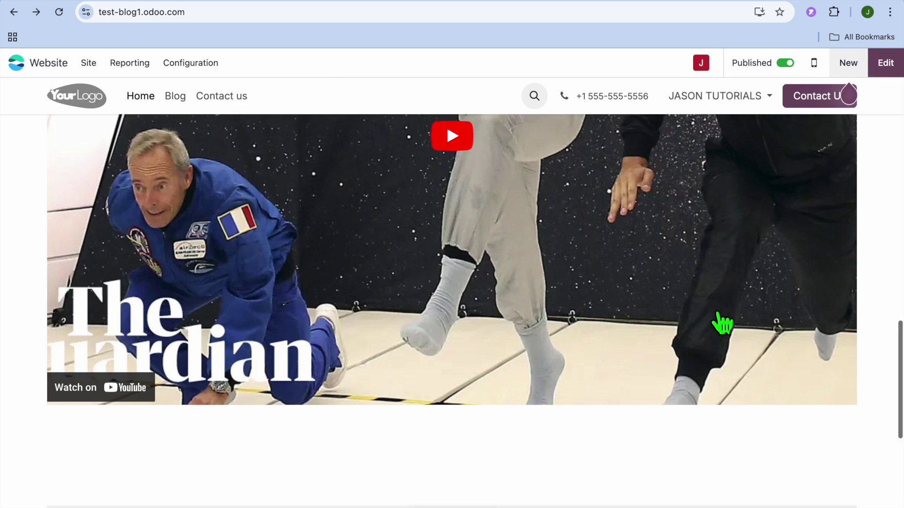
pyautogui.scroll(-5, 721, 323)
pyautogui.moveTo(449, 184)
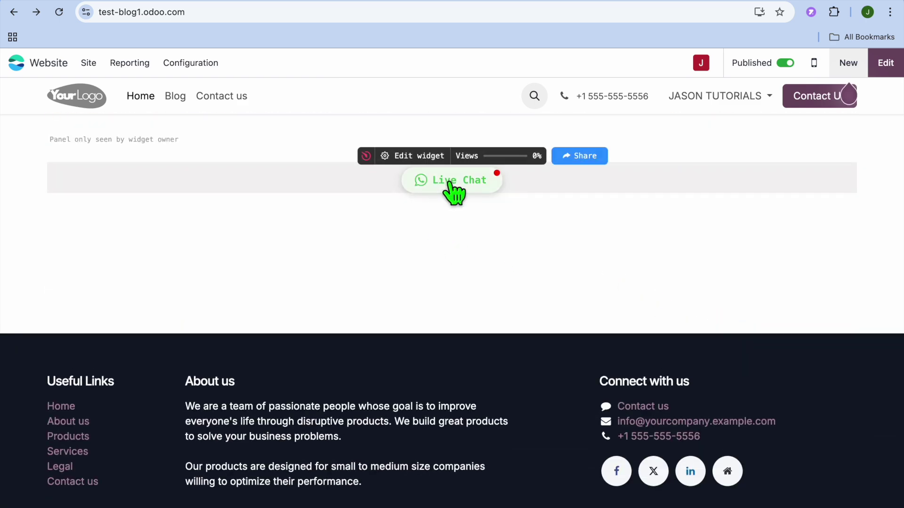
pyautogui.click(467, 186)
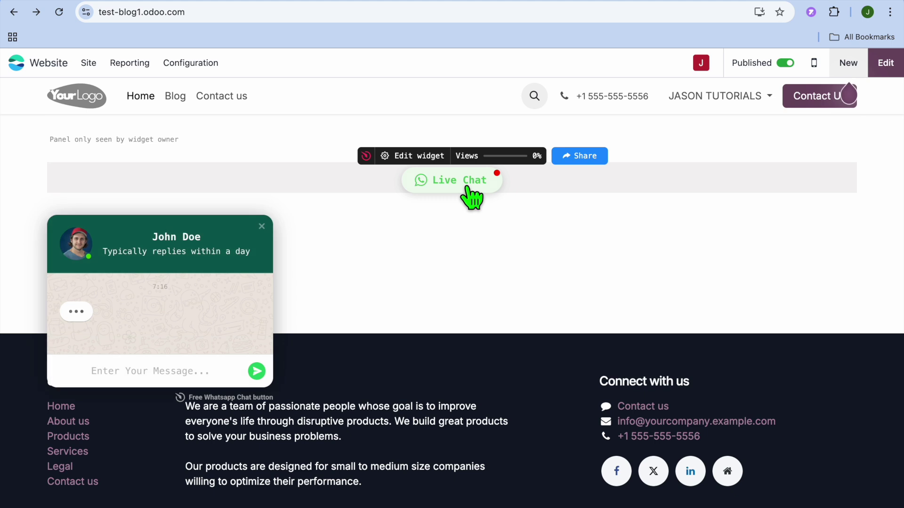
pyautogui.click(166, 380)
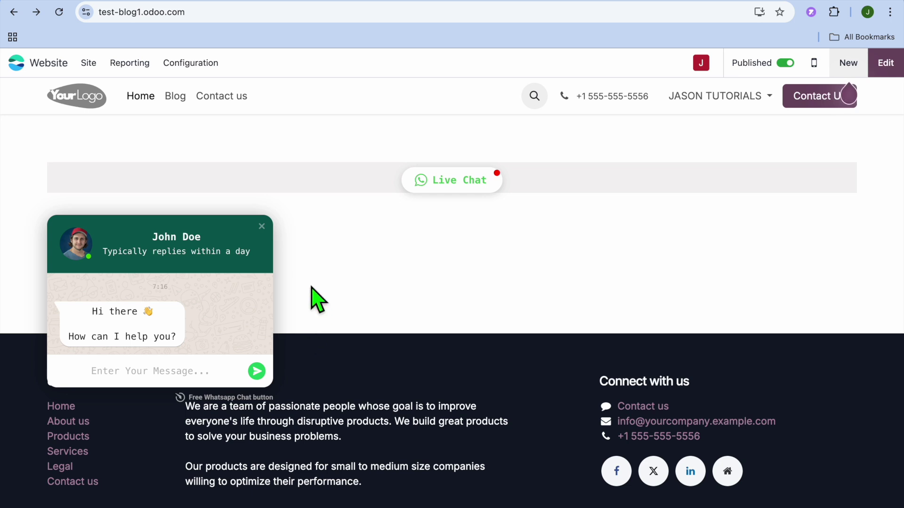
pyautogui.click(473, 180)
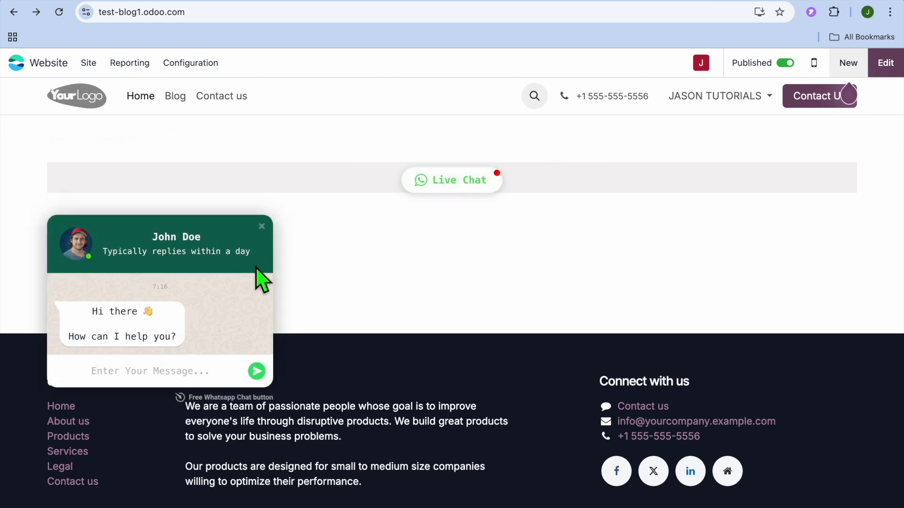